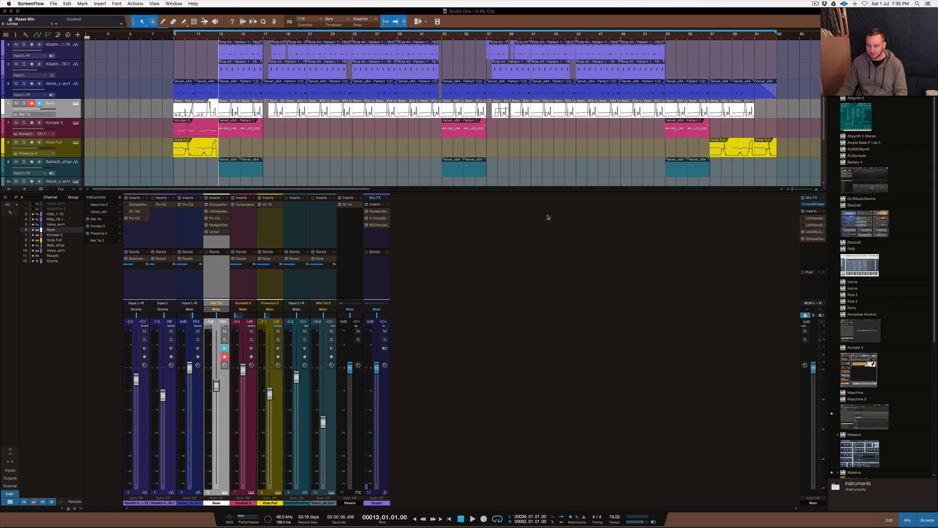
Step: Place the Pro EQ windows of Killa Kit channel 3 and the Bass channel side by side and play the mix to compare their spectra
click(534, 235)
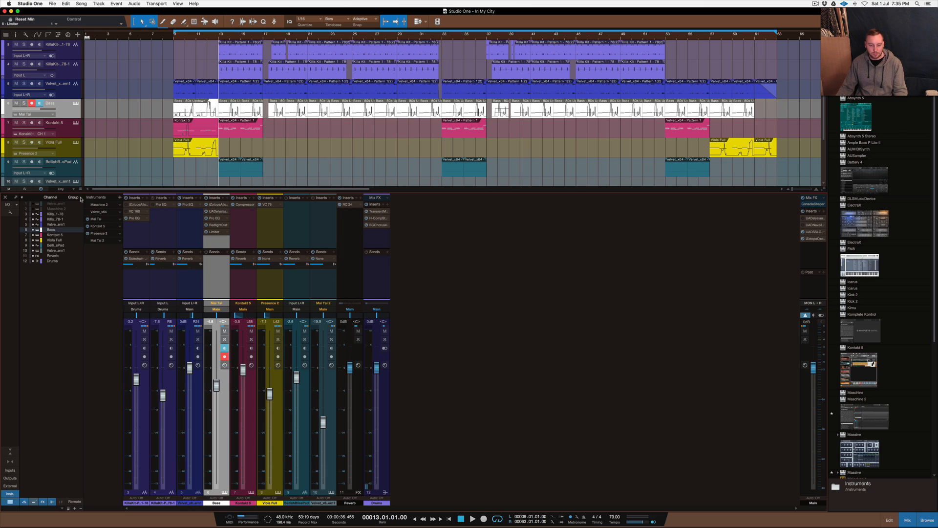
click(140, 218)
drag(433, 196, 400, 159)
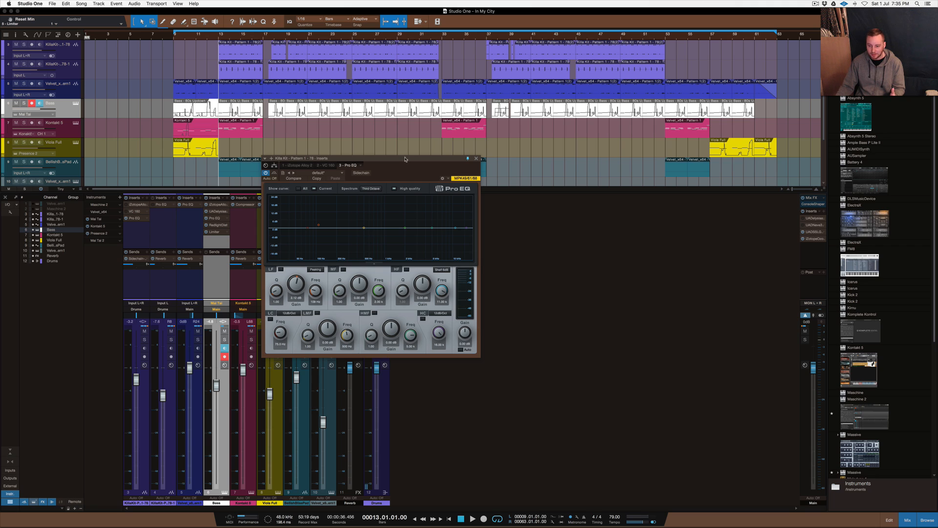
drag(405, 158, 398, 138)
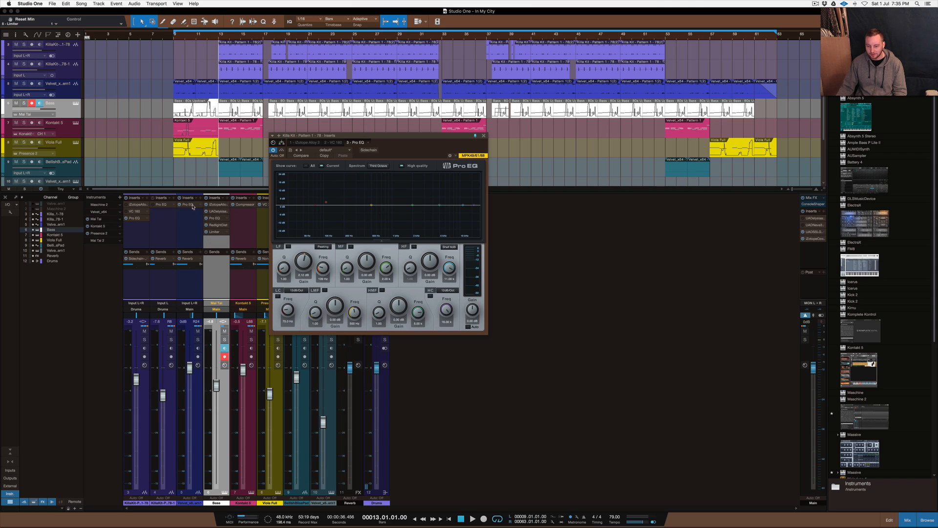
click(216, 219)
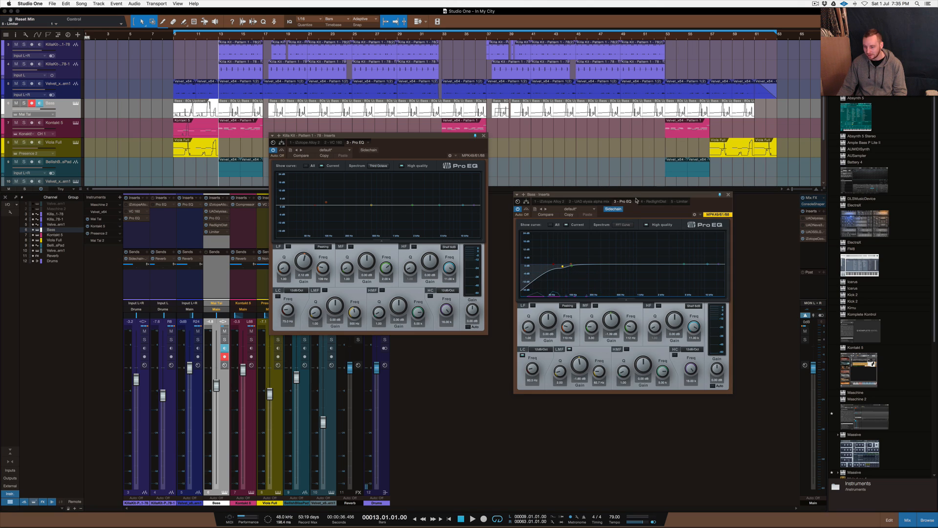
drag(636, 195, 612, 136)
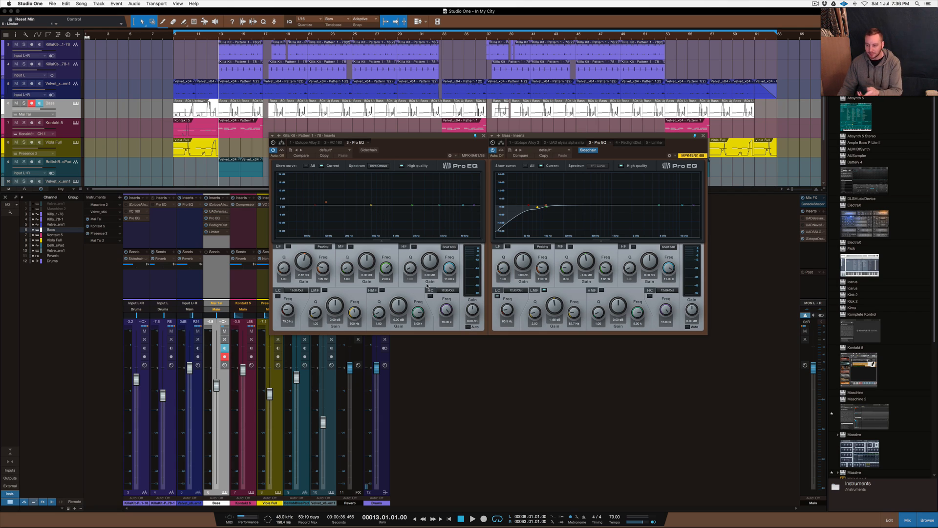
key(space)
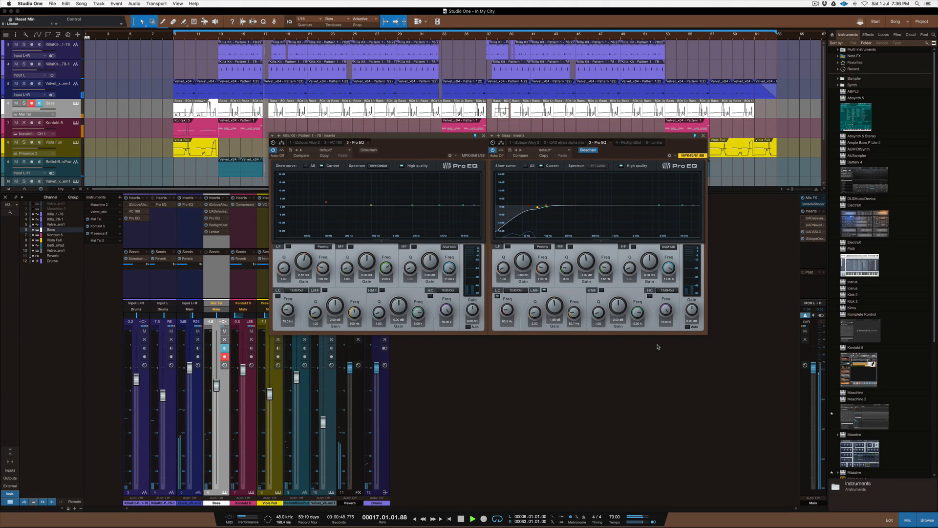
key(space)
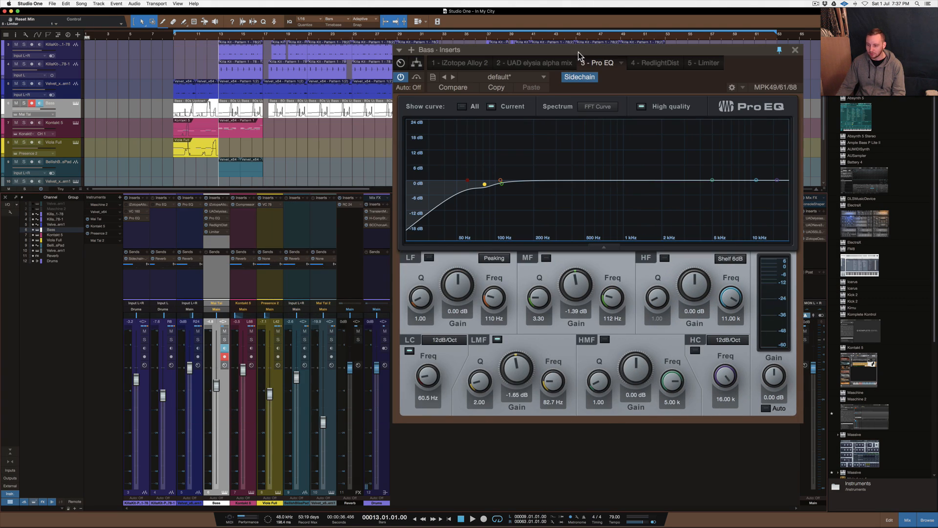
Step: Solo the Bass channel and Killa Kit channel 3 and play them together with the Bass Pro EQ open
drag(582, 54, 495, 64)
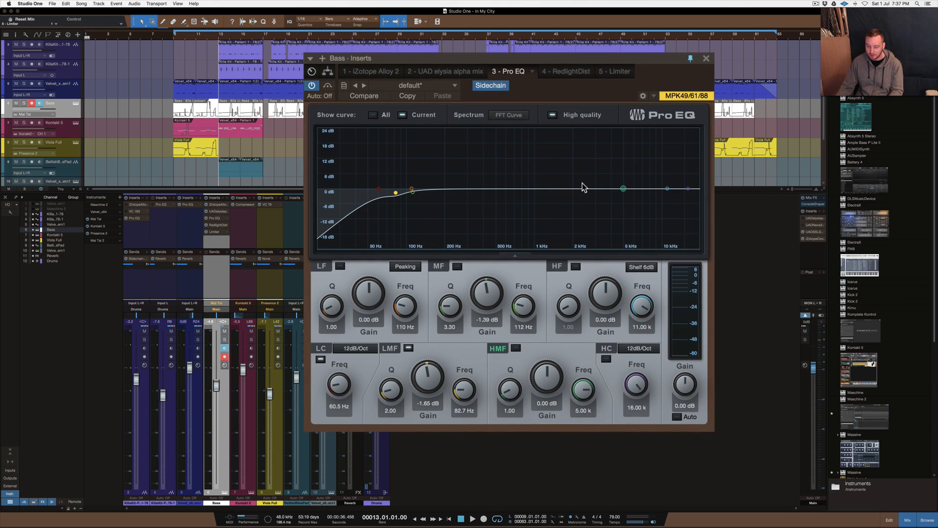
click(224, 339)
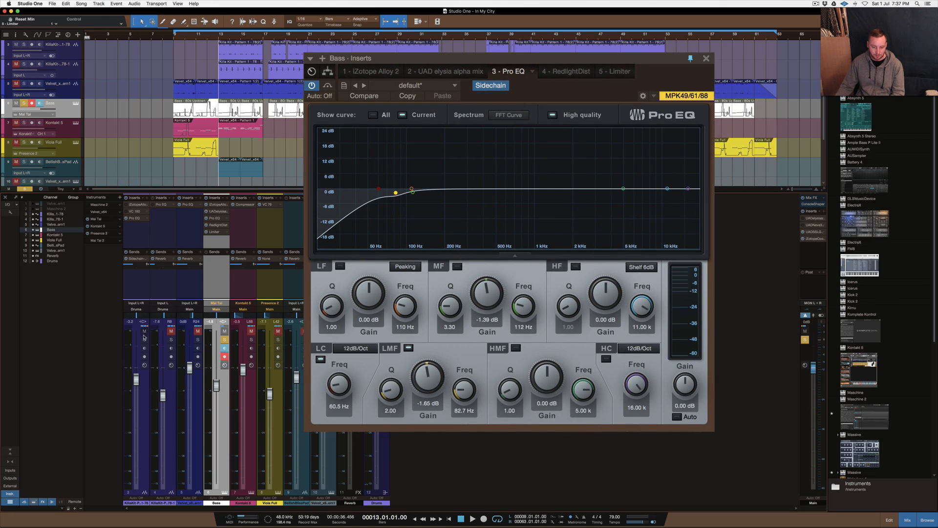
click(144, 339)
key(space)
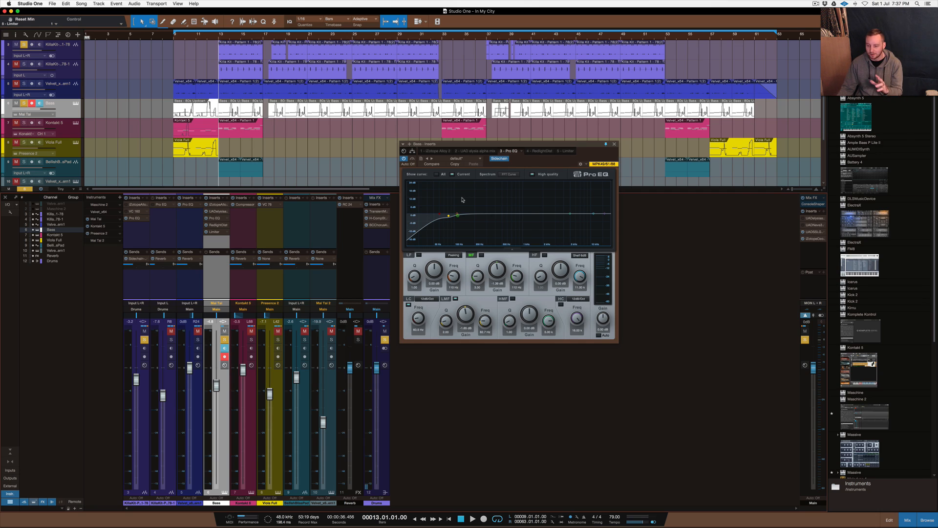
Step: Temporarily send Killa Kit channel 3 to the Bass Pro EQ sidechain to compare both spectra during playback, and remove that send
click(147, 259)
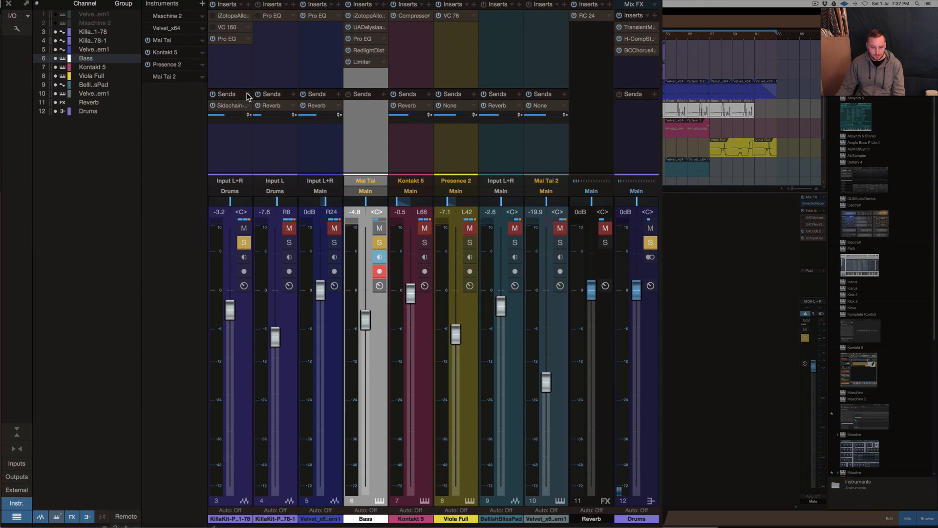
click(139, 253)
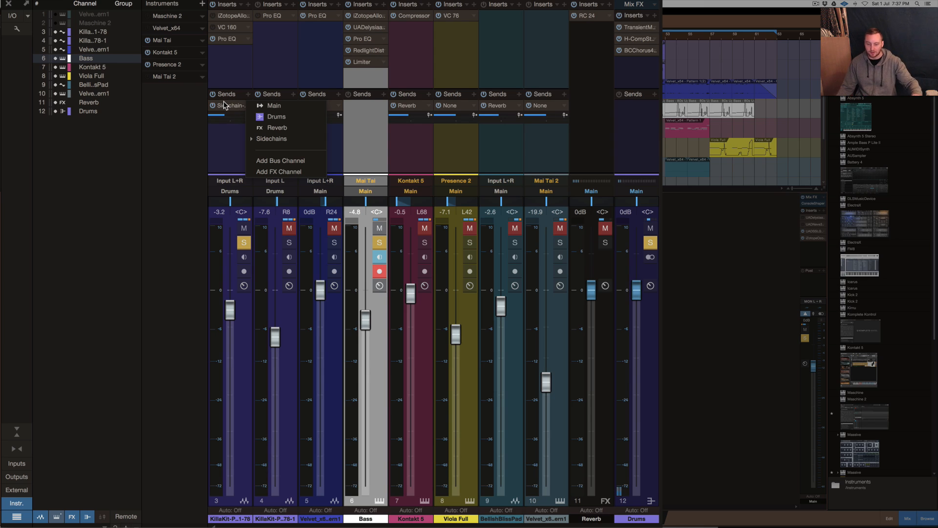
click(294, 140)
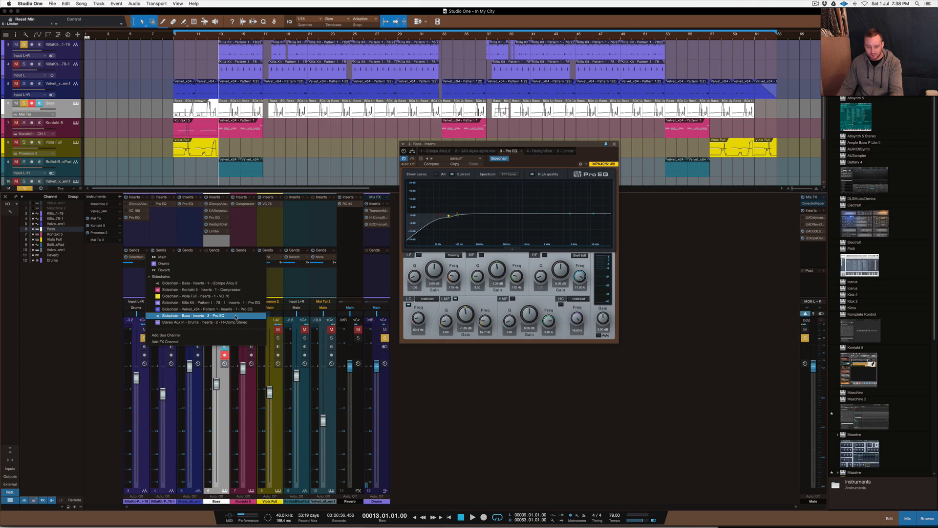
click(229, 317)
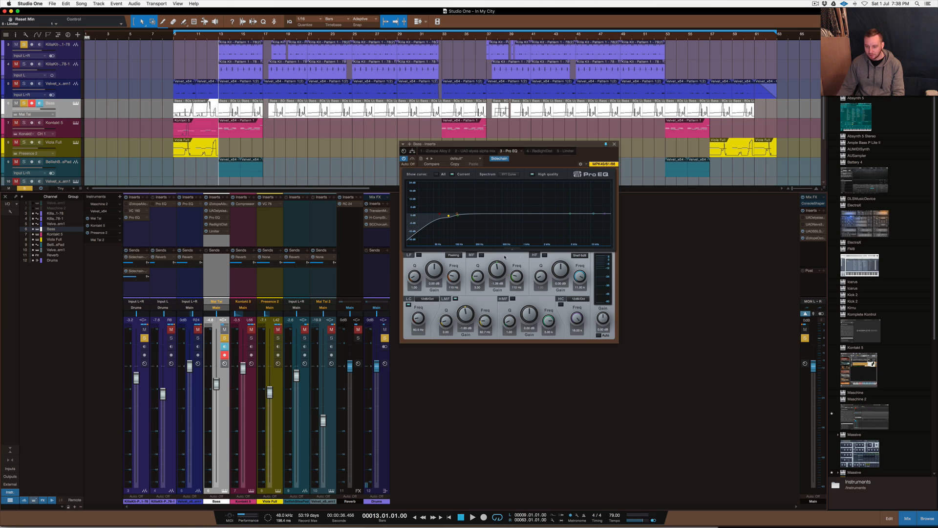
key(space)
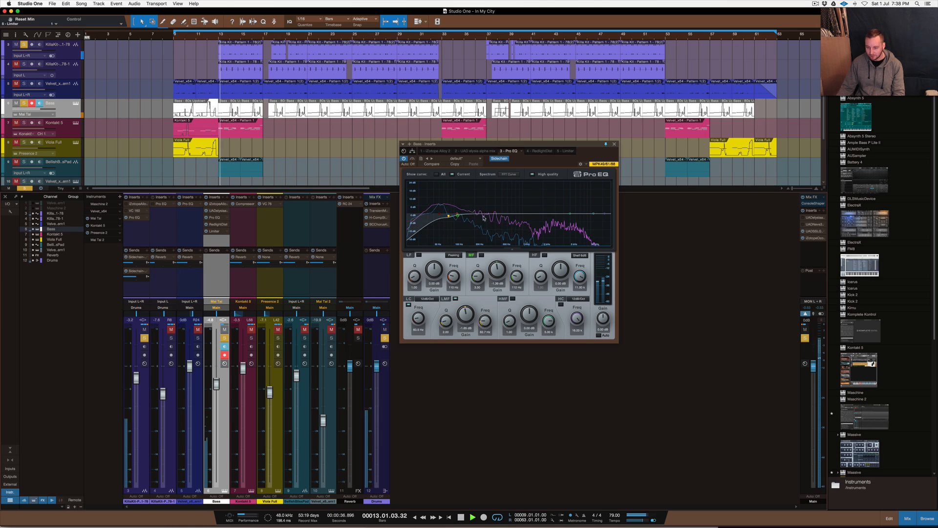
key(space)
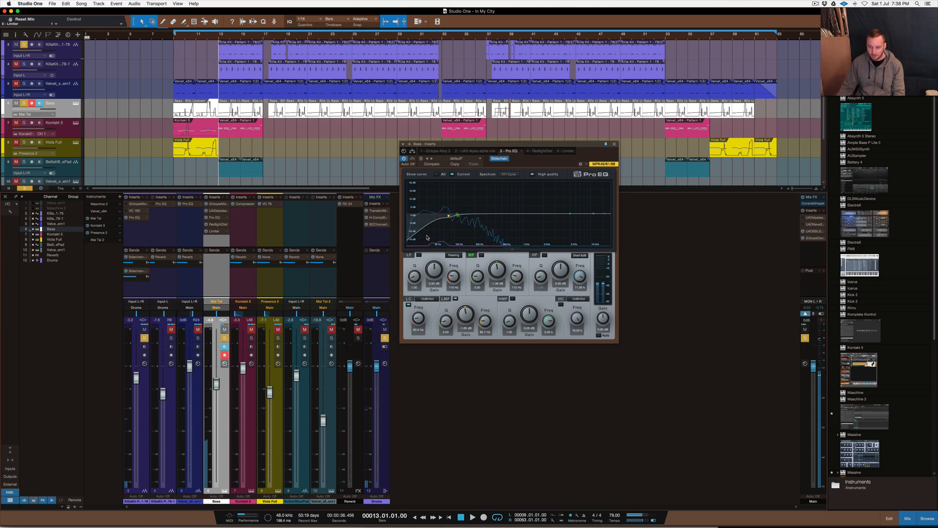
click(146, 272)
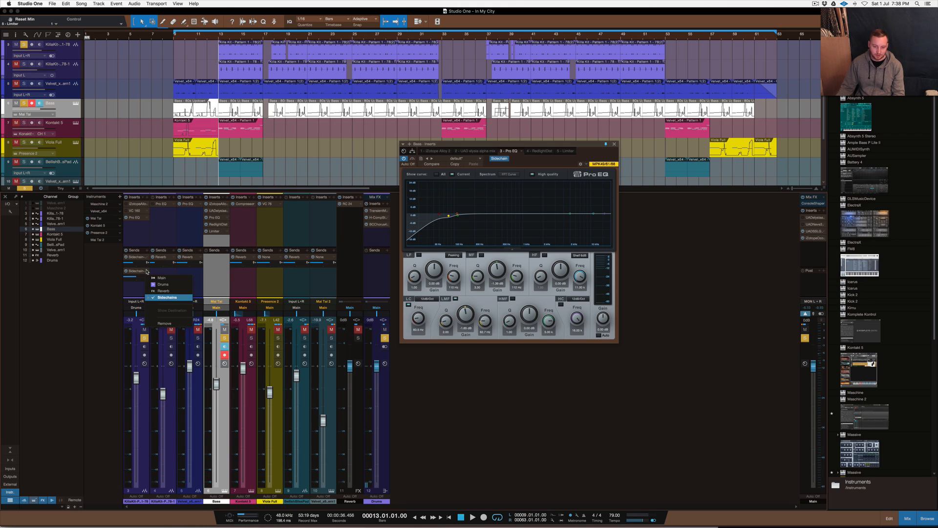
click(170, 323)
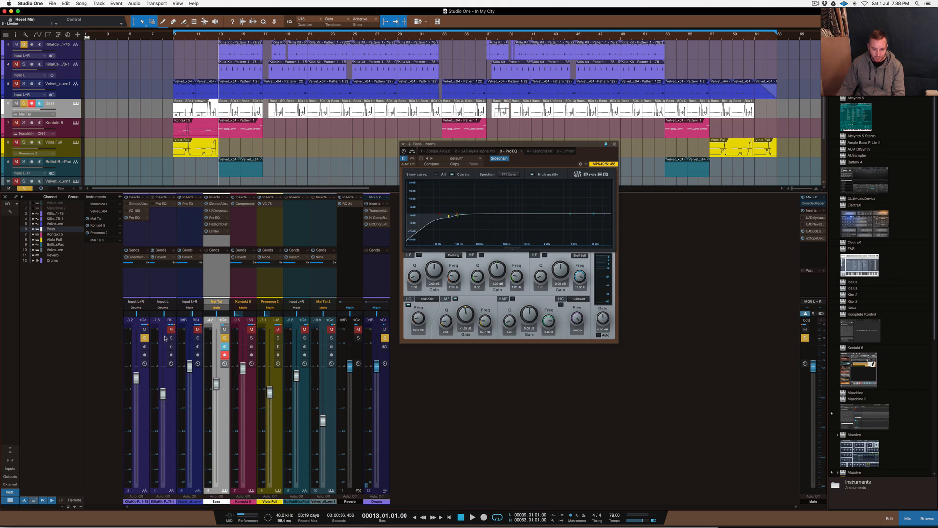
Step: Temporarily send Killa Kit channel 4 to the Bass Pro EQ sidechain to compare its spectrum during playback, and remove that send
click(175, 252)
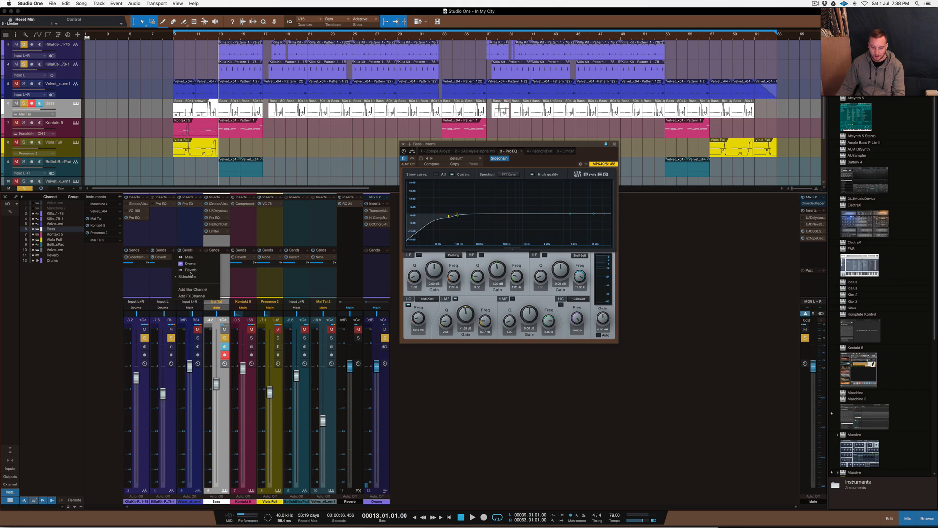
click(188, 276)
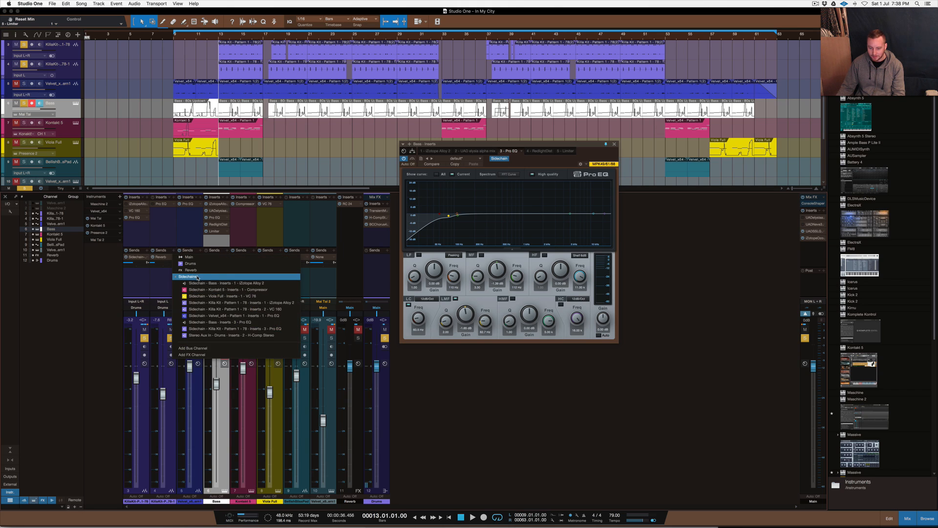
click(254, 323)
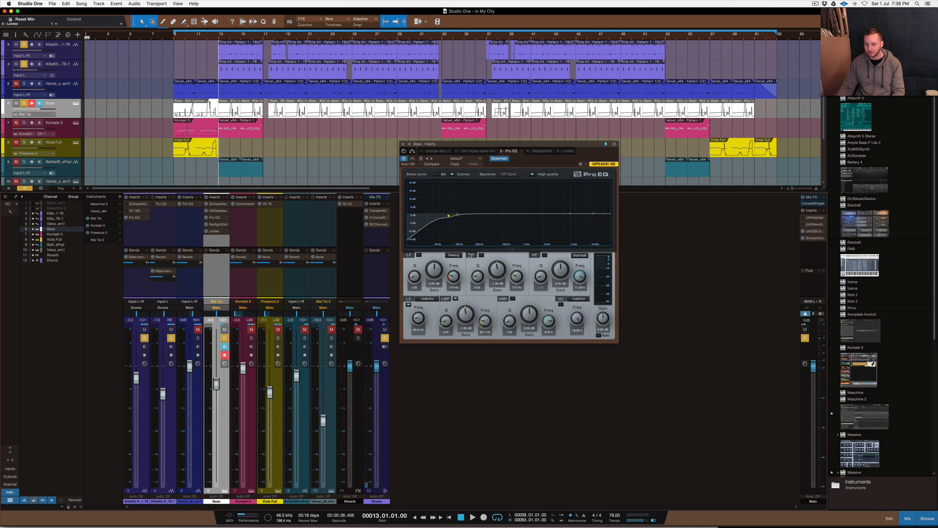
key(space)
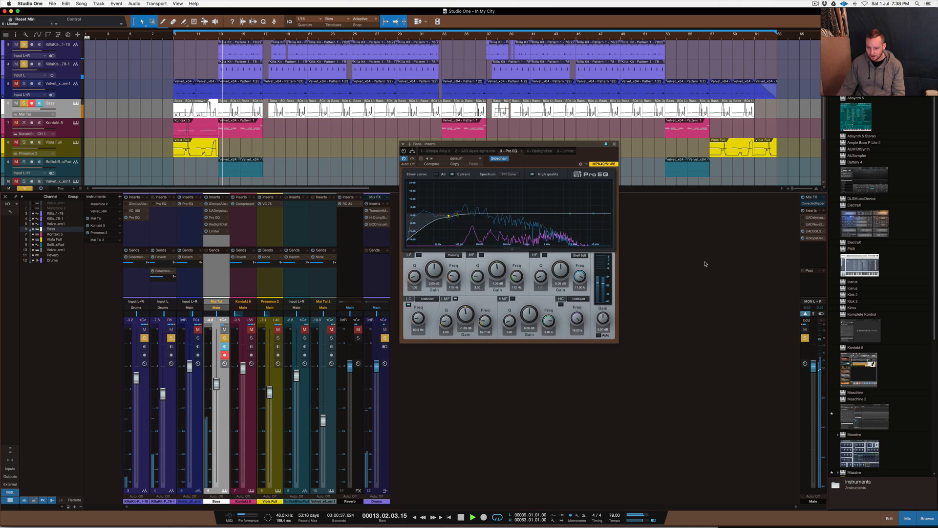
key(space)
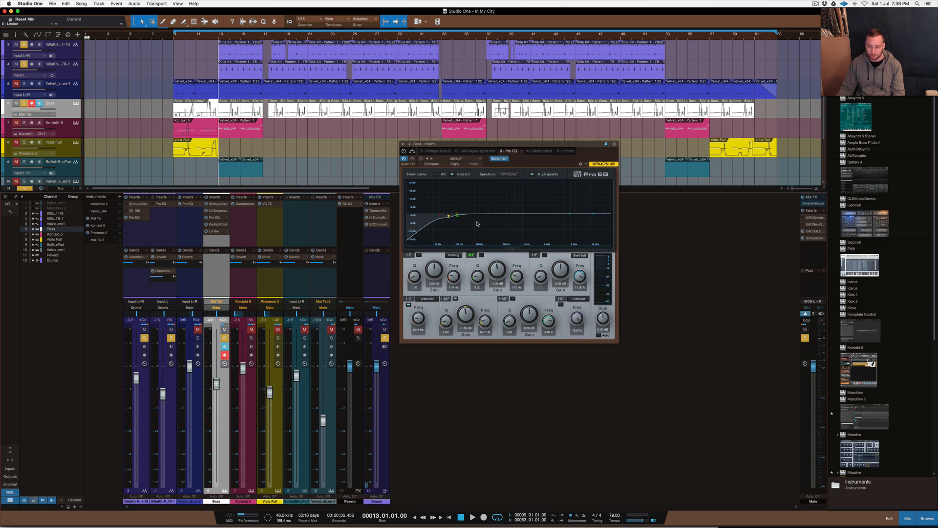
key(space)
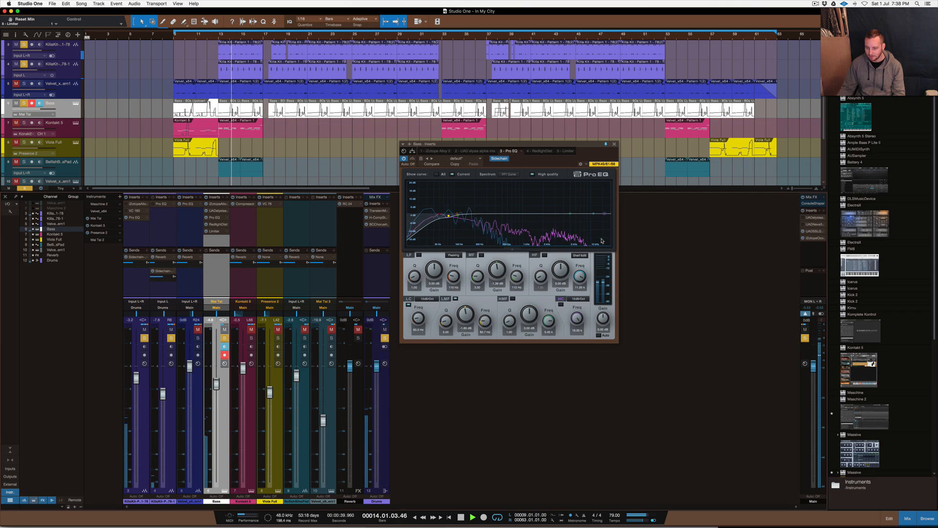
key(space)
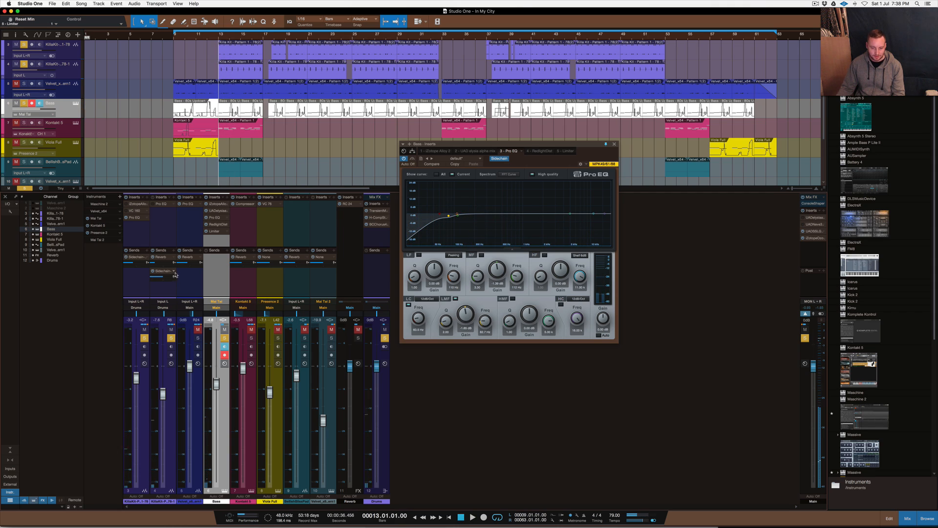
click(174, 275)
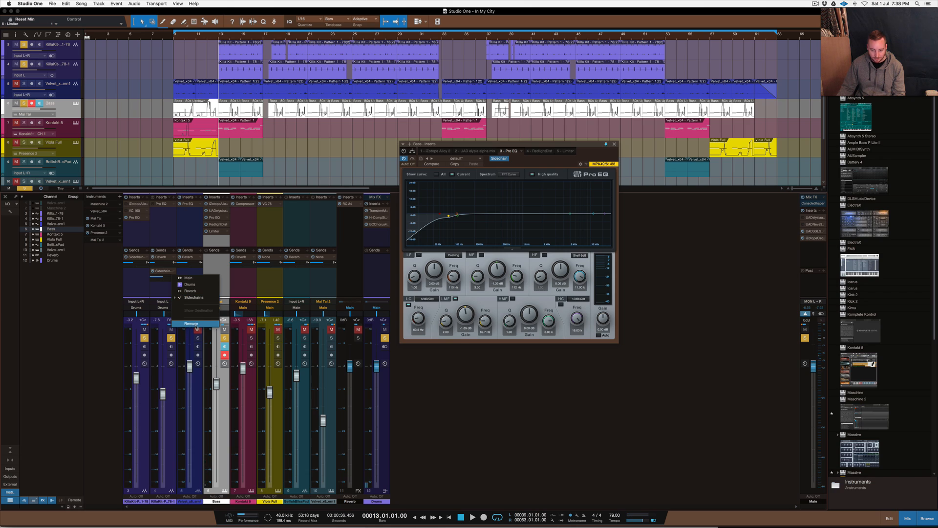
click(196, 324)
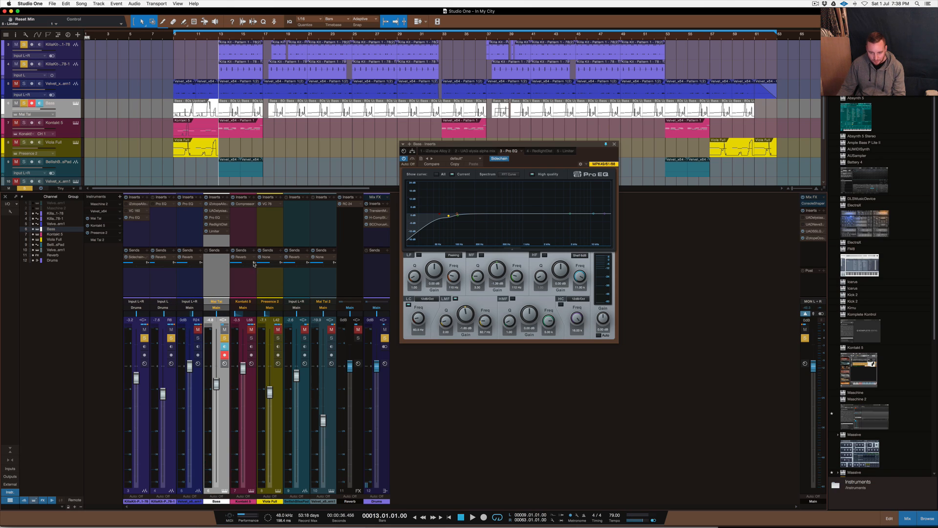
Step: Solo Velvet channel 5, leaving the Kontakt 5 channel unsoloed
click(251, 338)
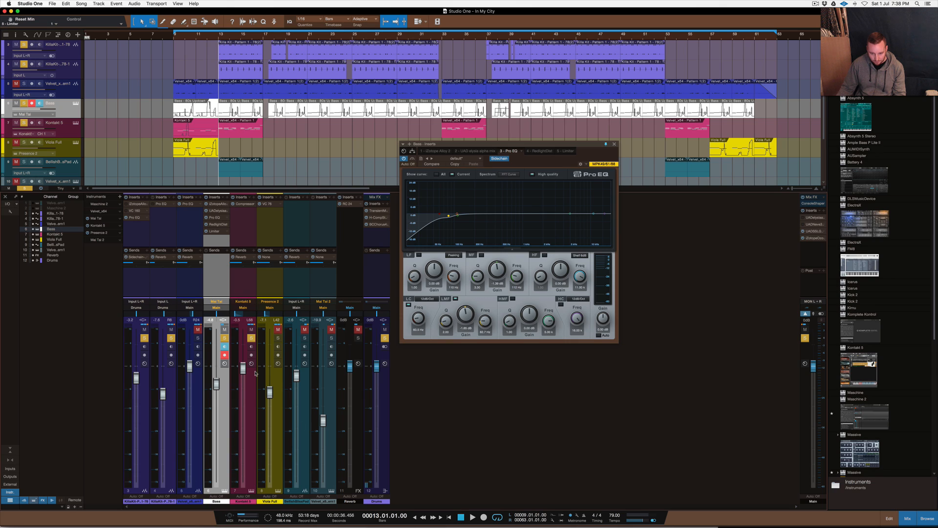
click(251, 338)
click(198, 338)
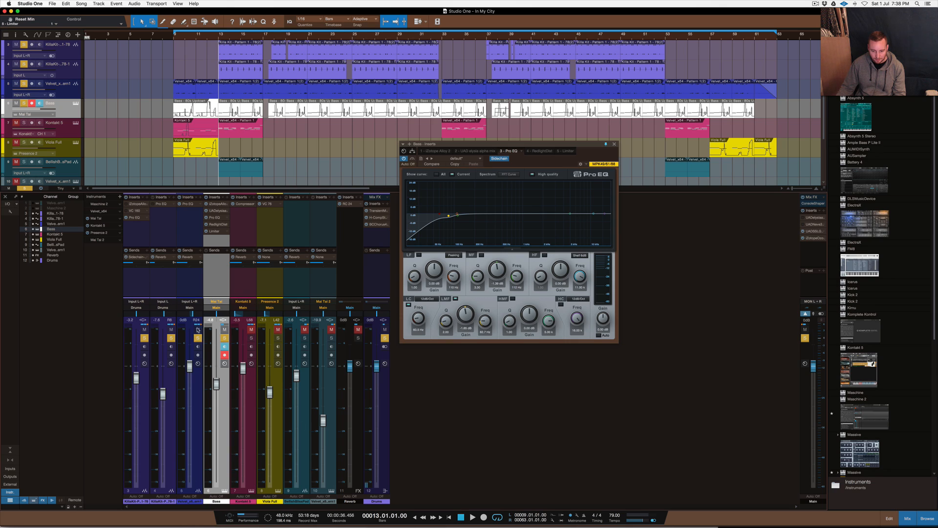
Step: Temporarily send Velvet channel 5 to the Bass Pro EQ sidechain to compare its spectrum during playback, and remove that send
click(211, 256)
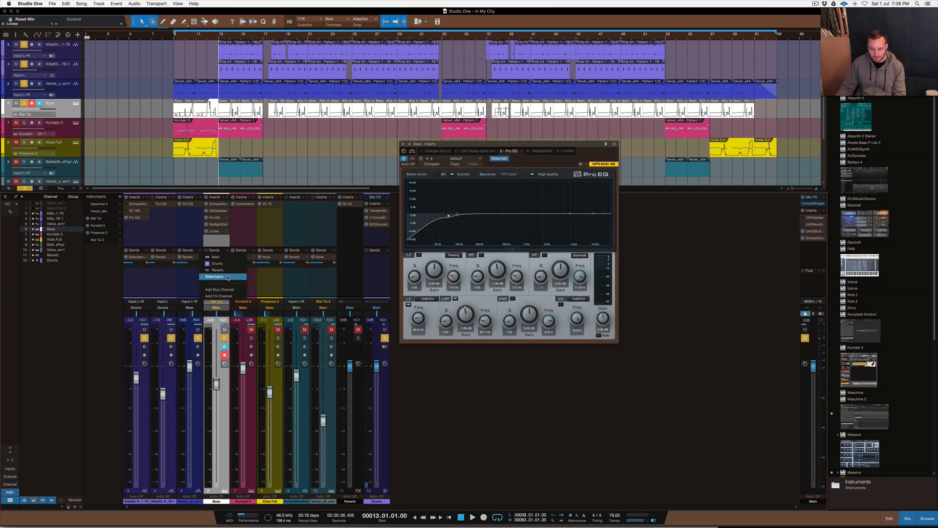
click(227, 277)
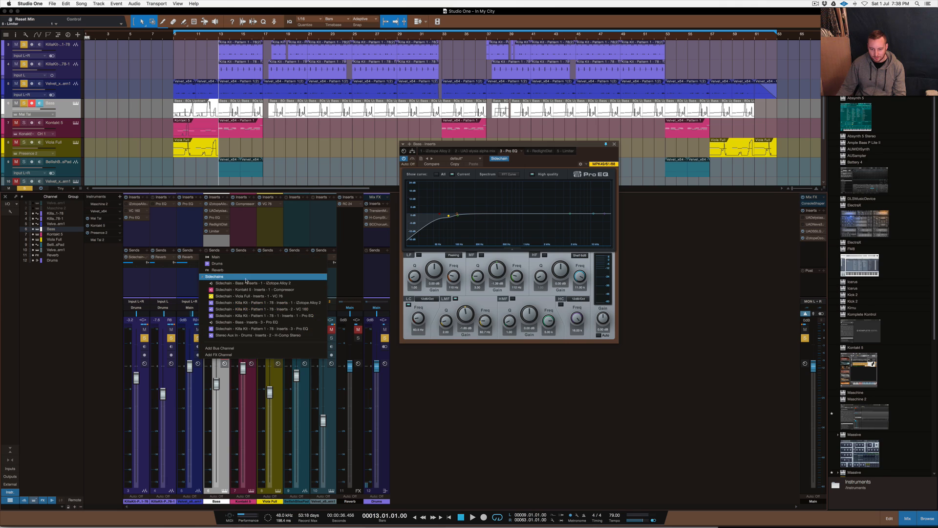
click(276, 322)
key(space)
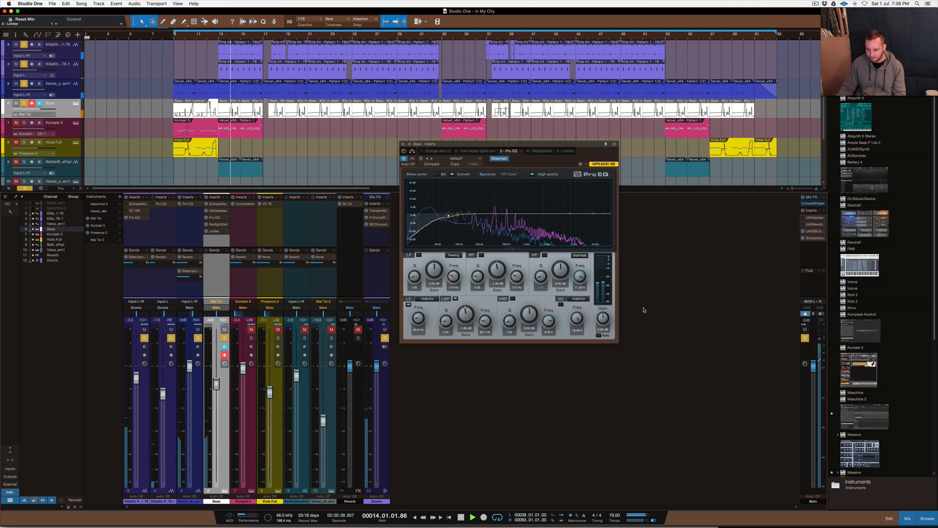
key(space)
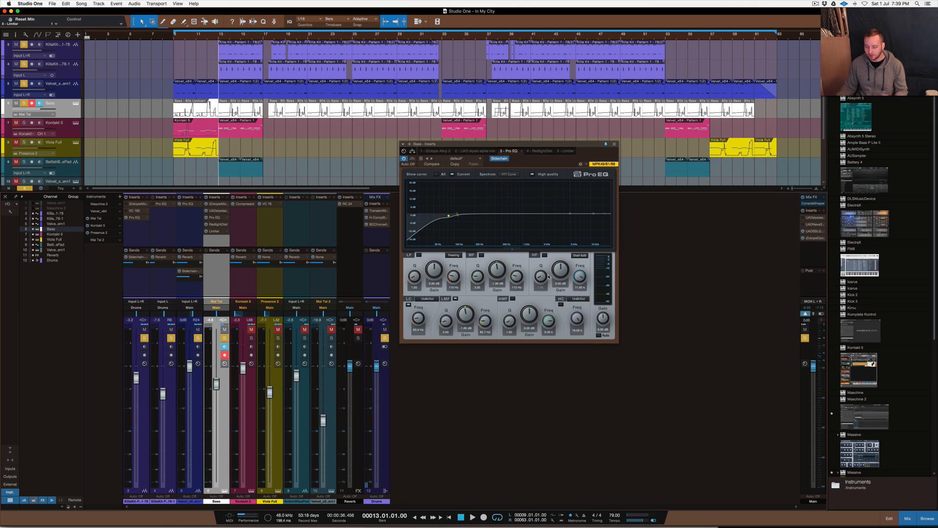
right_click(200, 272)
click(215, 325)
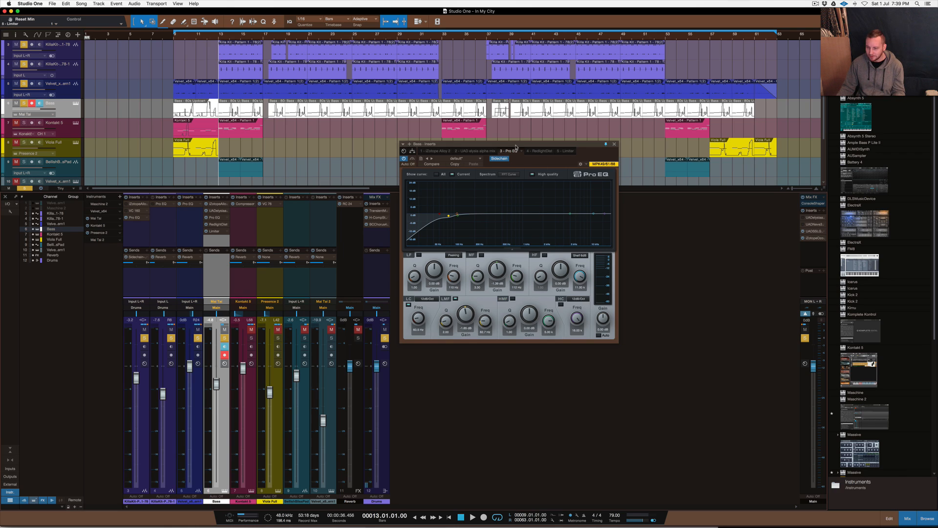
drag(516, 147, 507, 148)
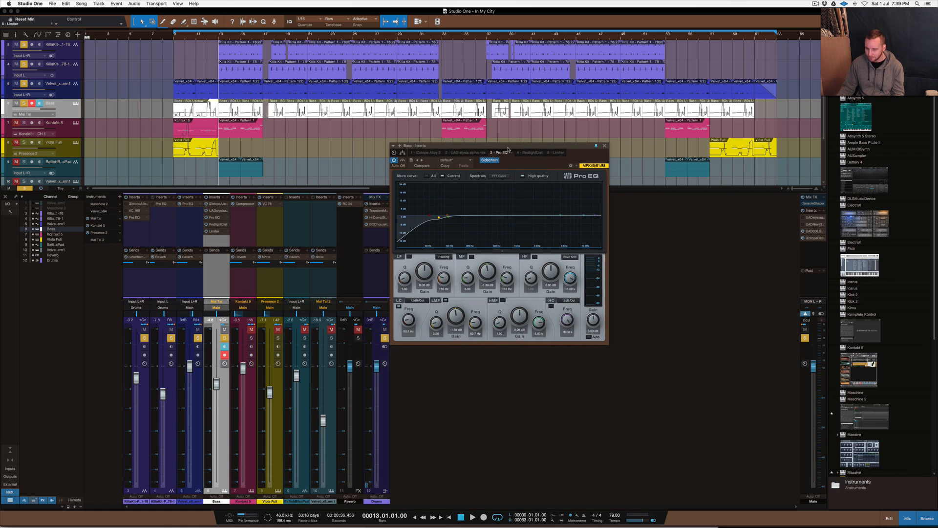